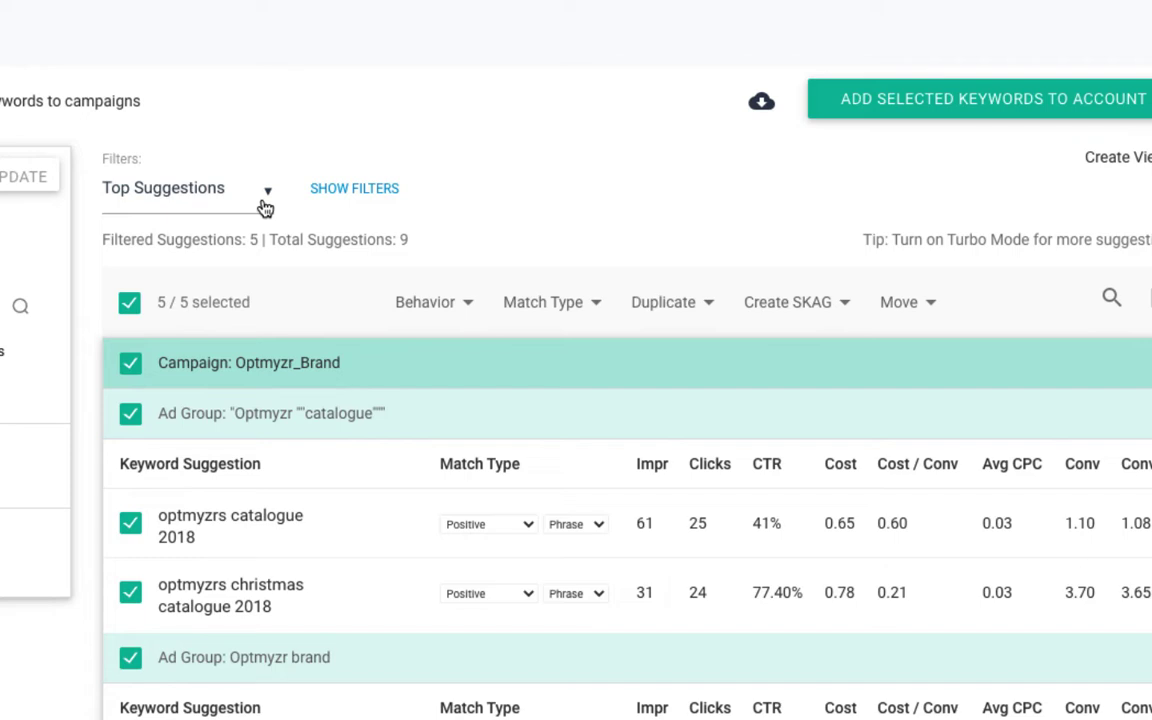
Review the preset filters and the custom metric ranges available for narrowing the keyword suggestions.
left_click(265, 205)
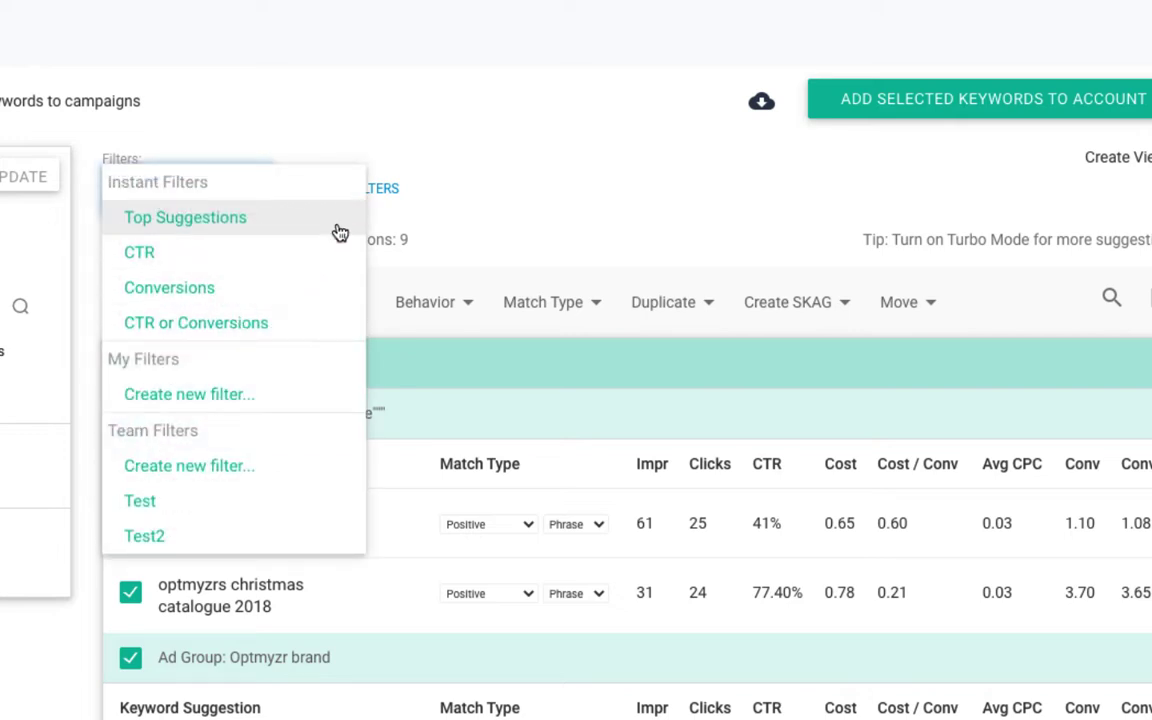
left_click(393, 192)
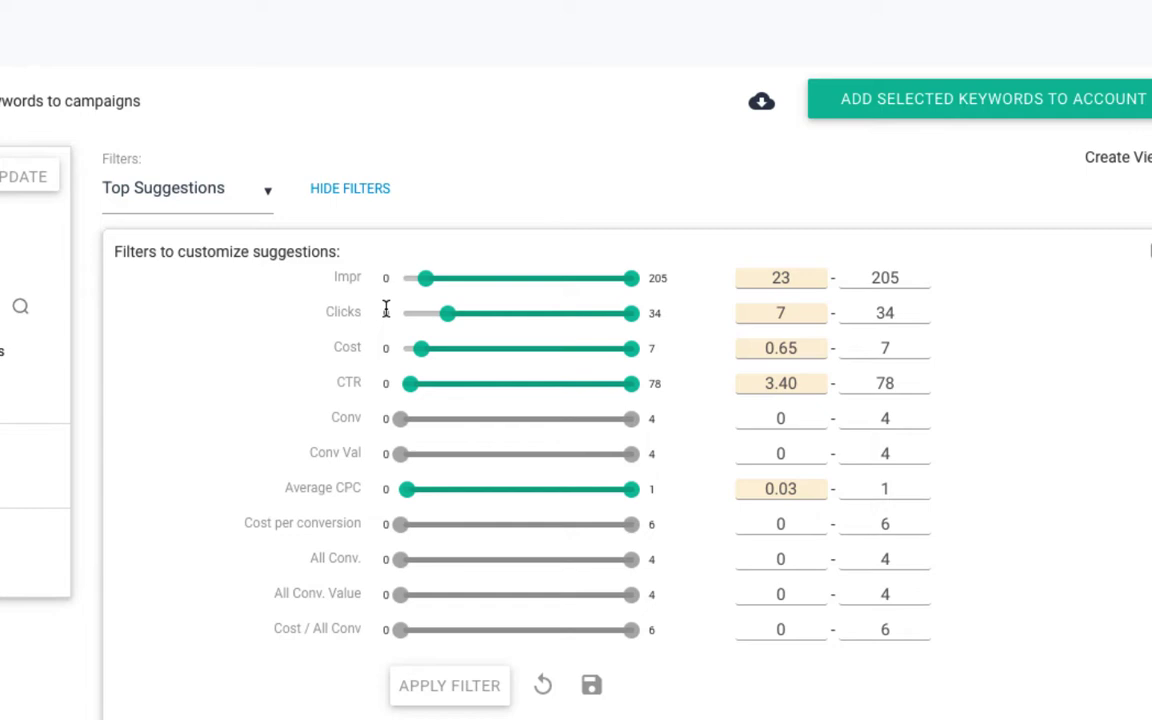
scroll(386, 310, "down", 3)
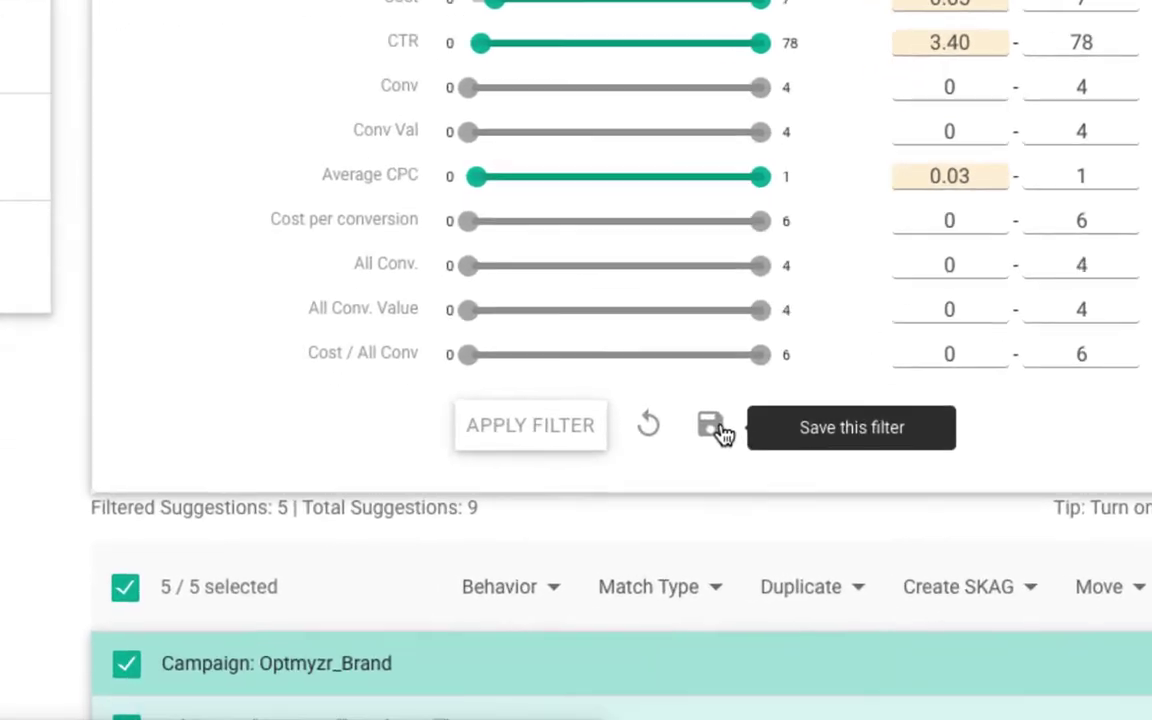
left_click(600, 561)
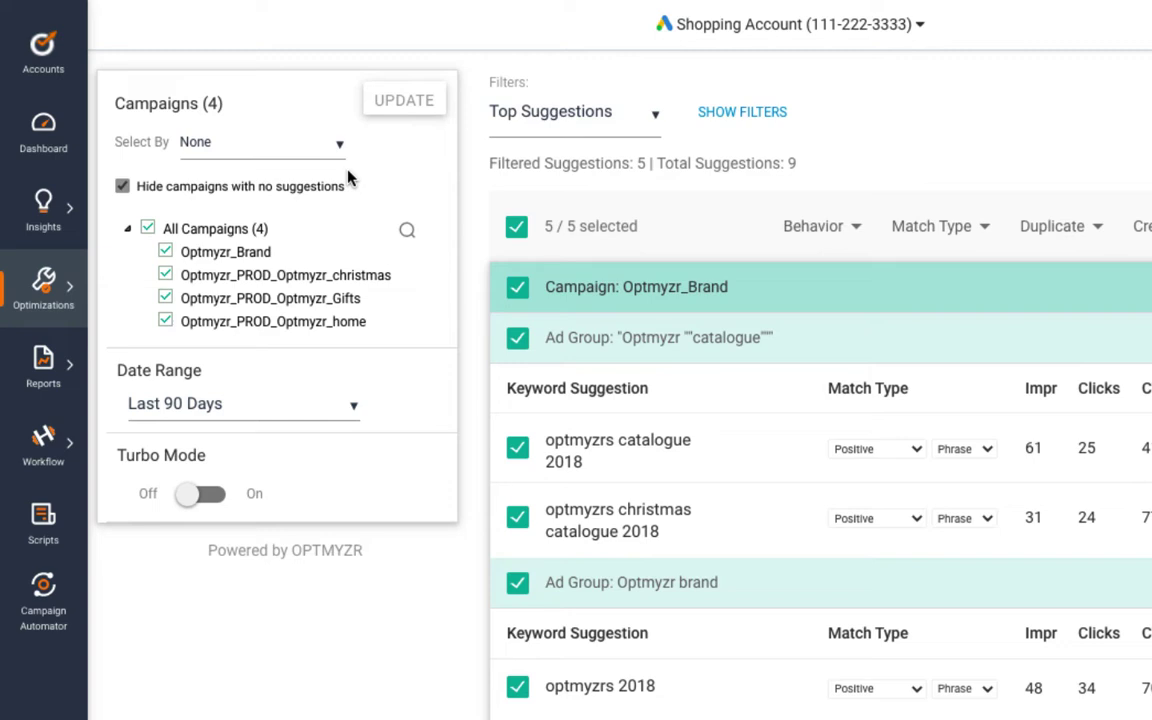
Review the available campaign selection criteria and the date range options without changing them.
left_click(338, 162)
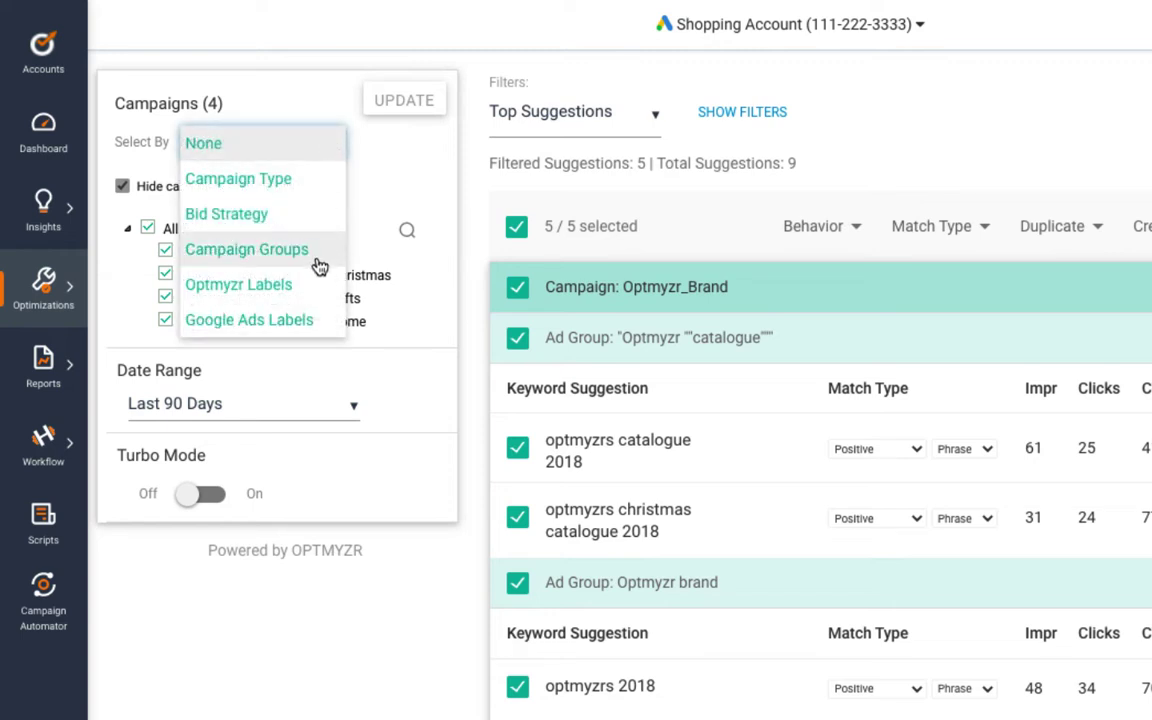
left_click(388, 225)
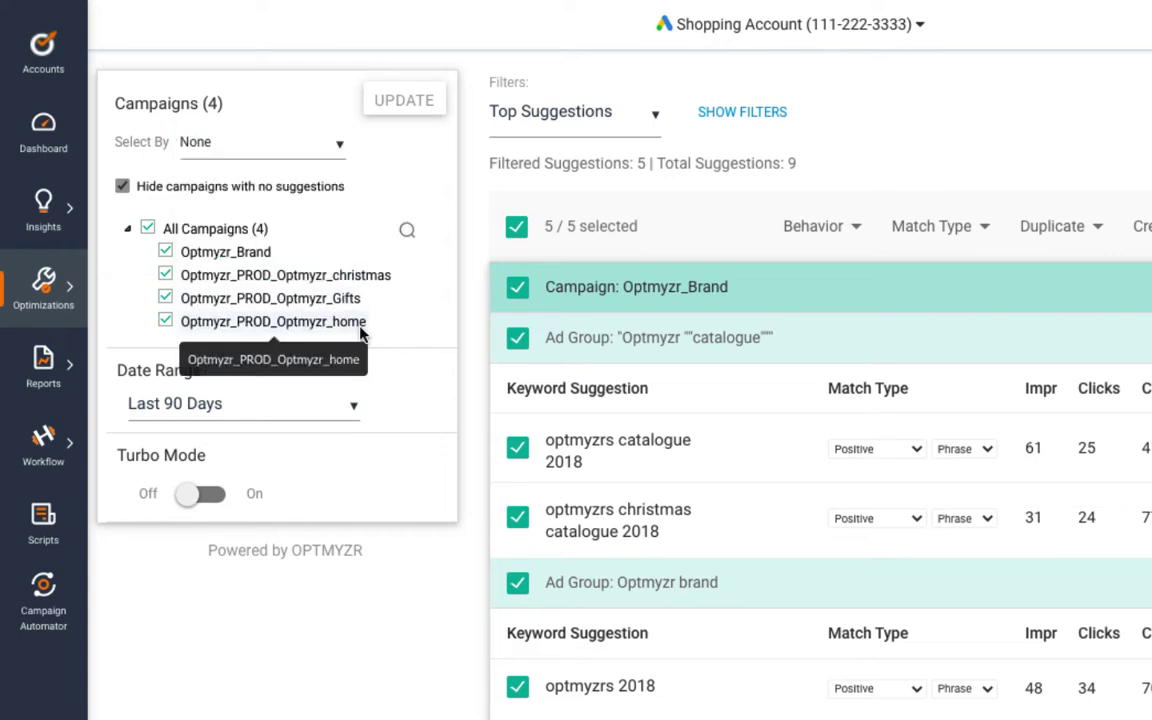
left_click(350, 408)
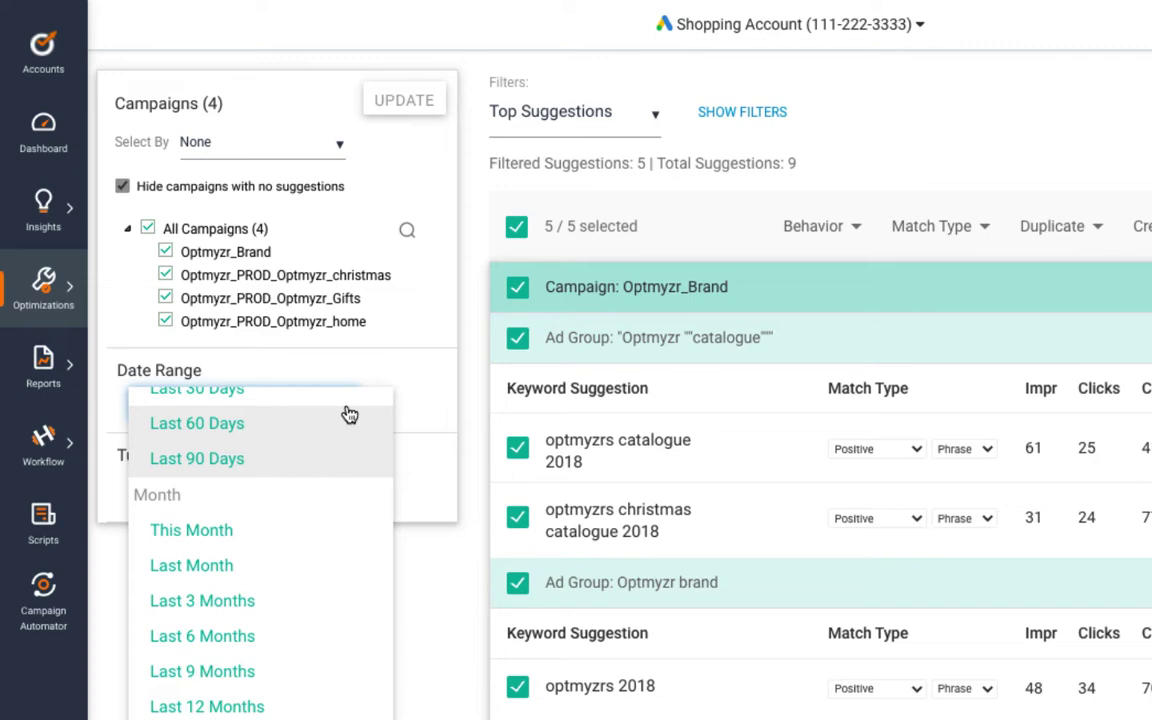
left_click(422, 437)
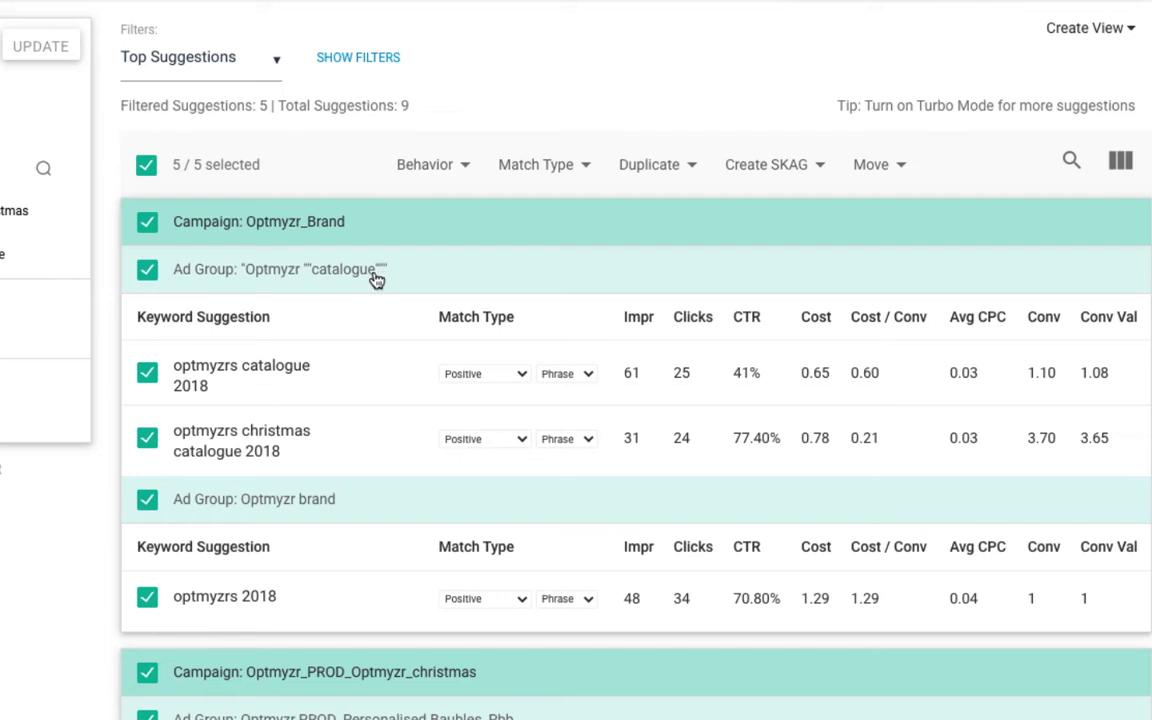
Duplicate the "optmyzrs catalogue 2018" keyword suggestion in the Optmyzr_Brand campaign.
mouse_move(342, 446)
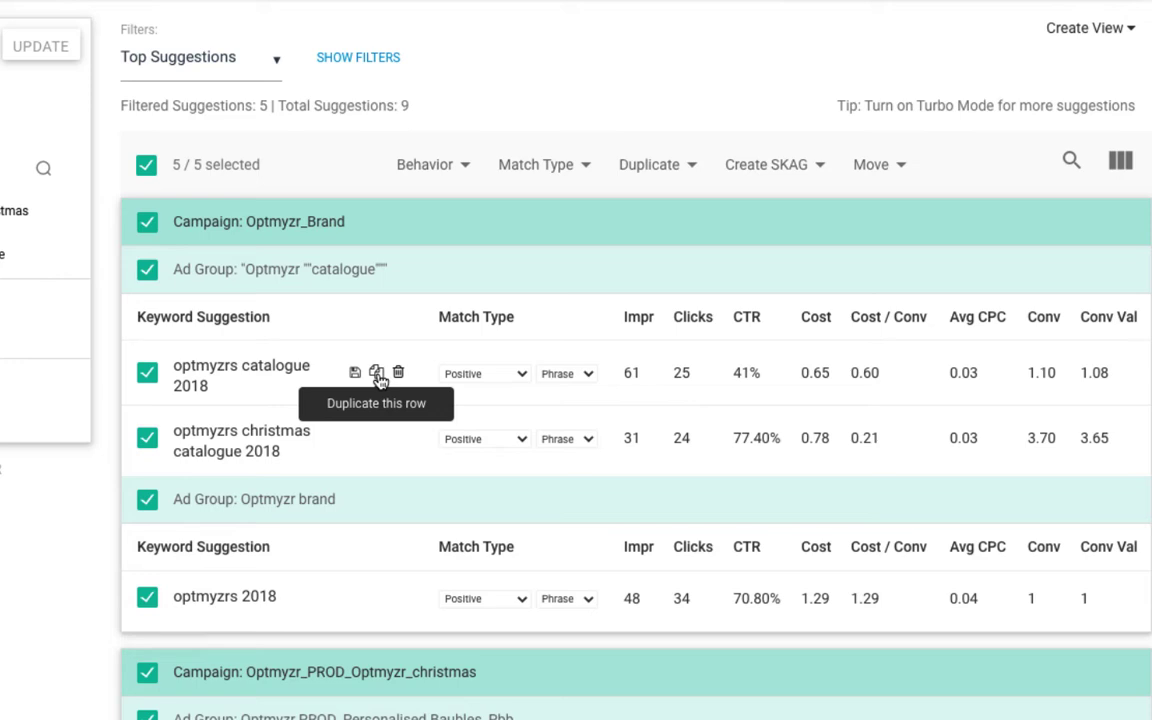
left_click(195, 382)
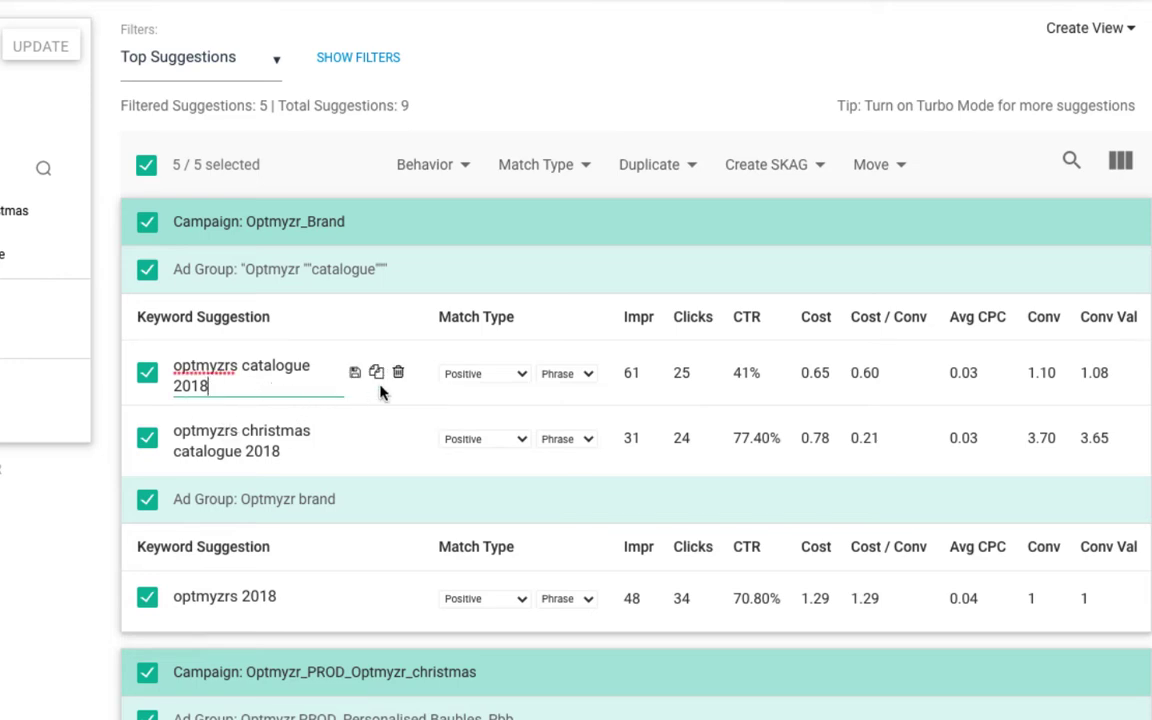
left_click(376, 372)
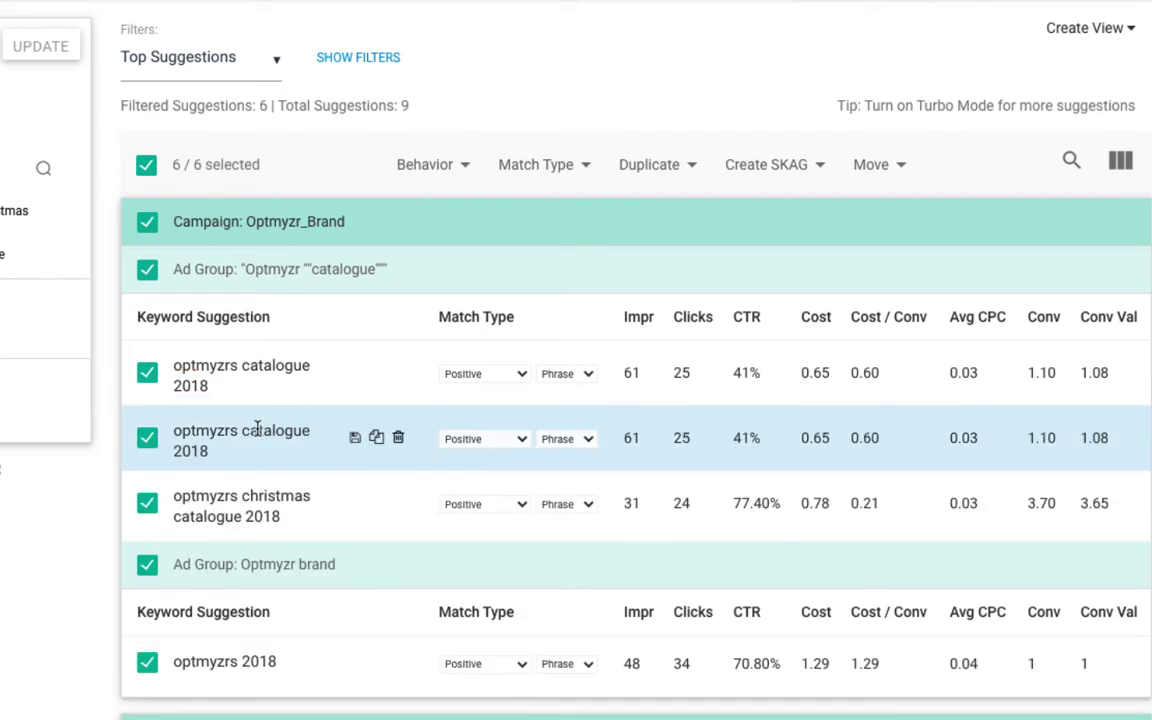
Edit the duplicated keyword to read "optmyzrs catalogue 2022" and set its match type to Exact.
left_click(226, 459)
key("BackSpace")
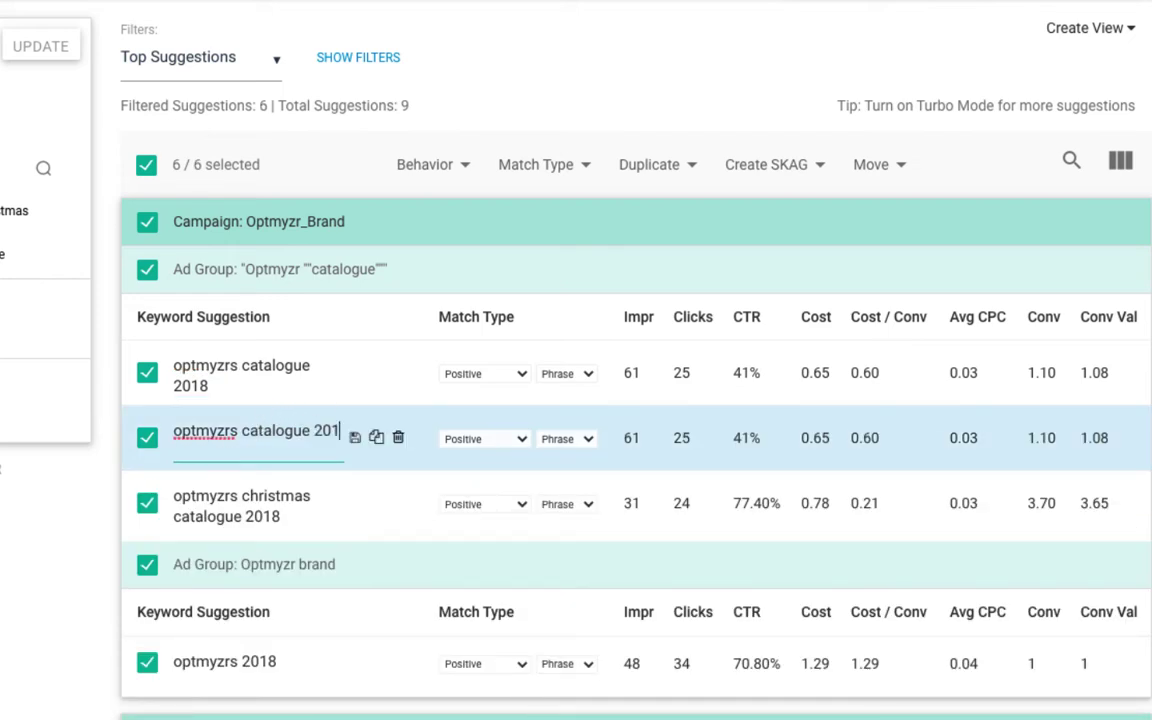
key("BackSpace")
type("22")
left_click(565, 439)
left_click(572, 416)
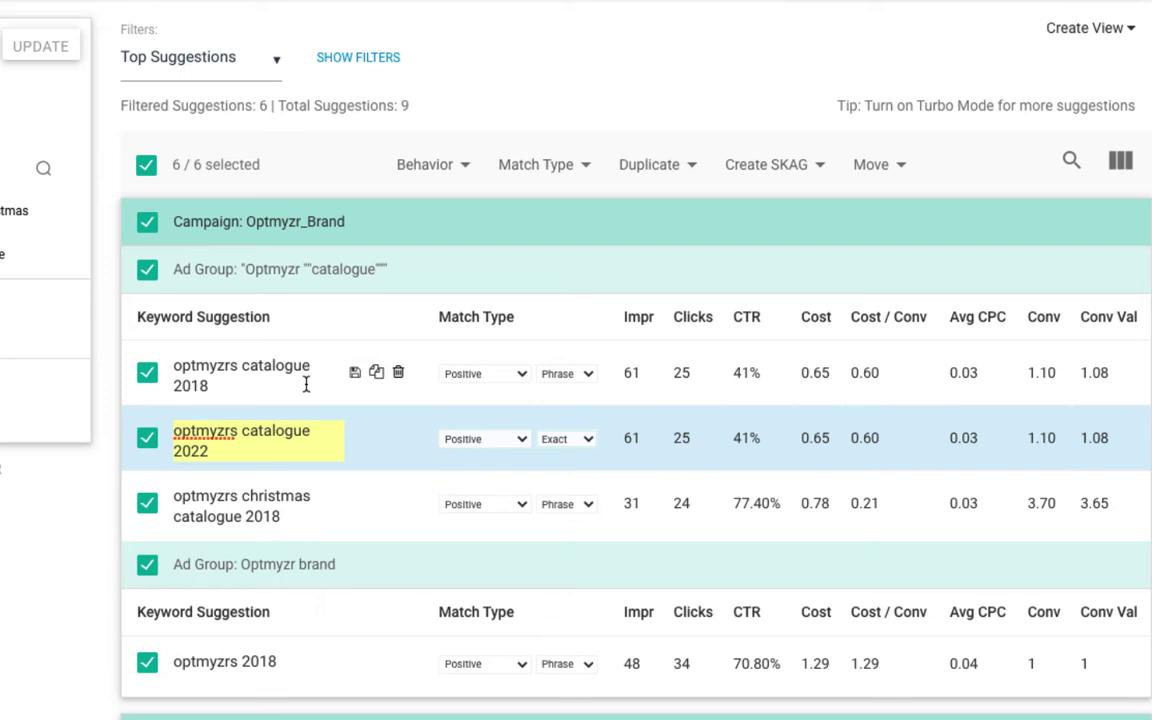
Set the original "optmyzrs catalogue 2018" keyword to Ad group Negative with Exact match.
left_click(508, 376)
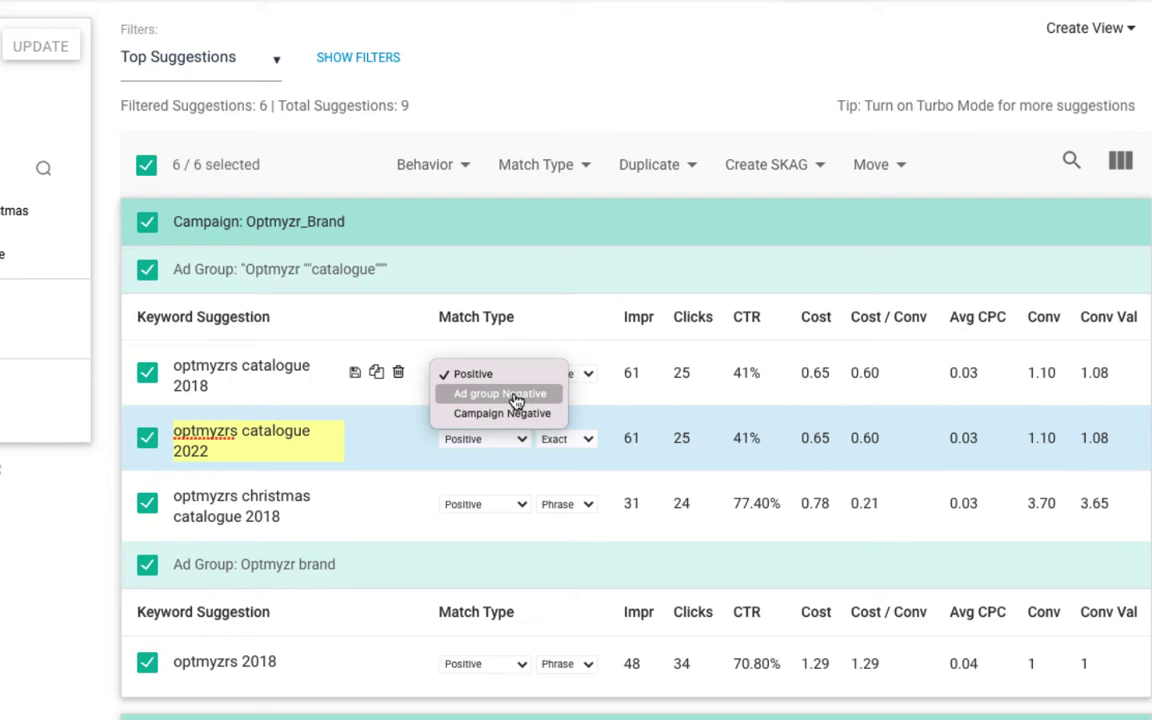
left_click(516, 399)
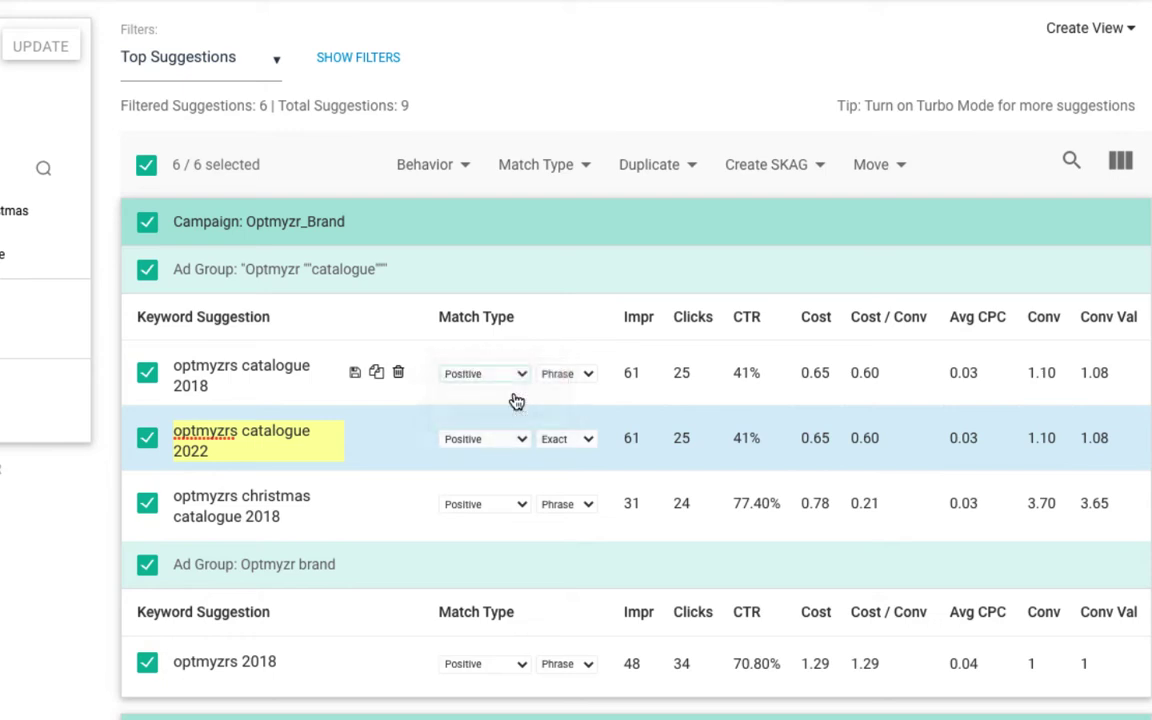
left_click(590, 375)
left_click(585, 355)
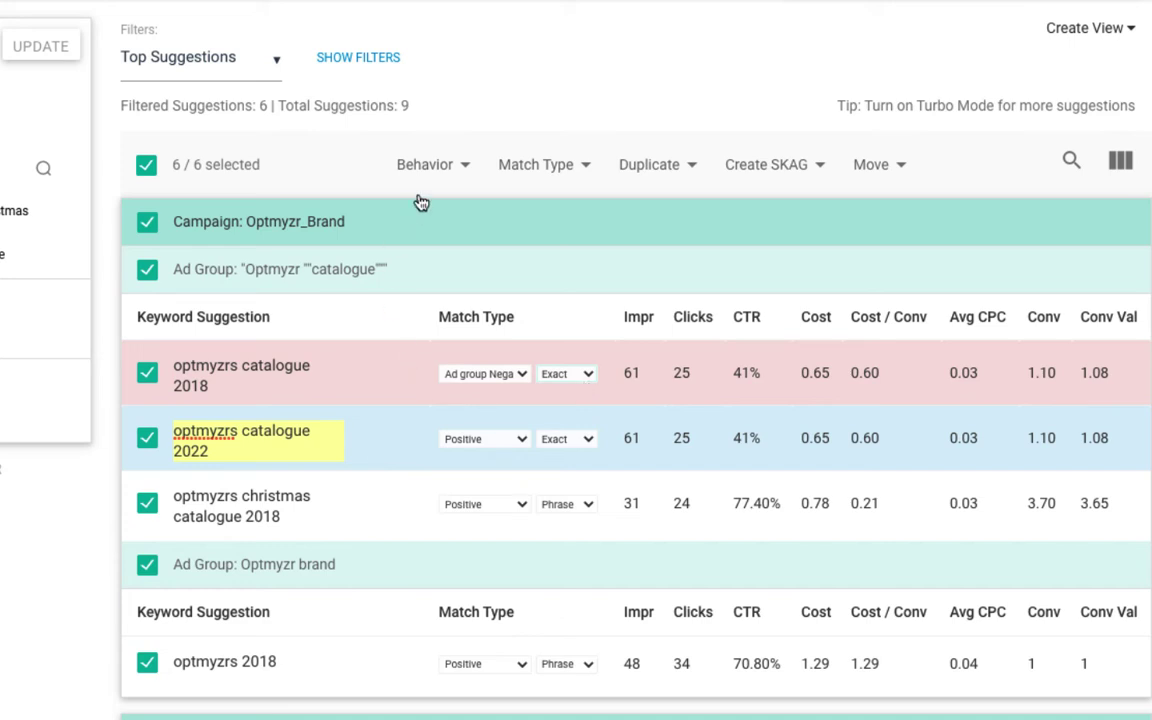
Set the behavior of all selected keyword suggestions to Positive and their match type to Phrase in bulk.
left_click(467, 178)
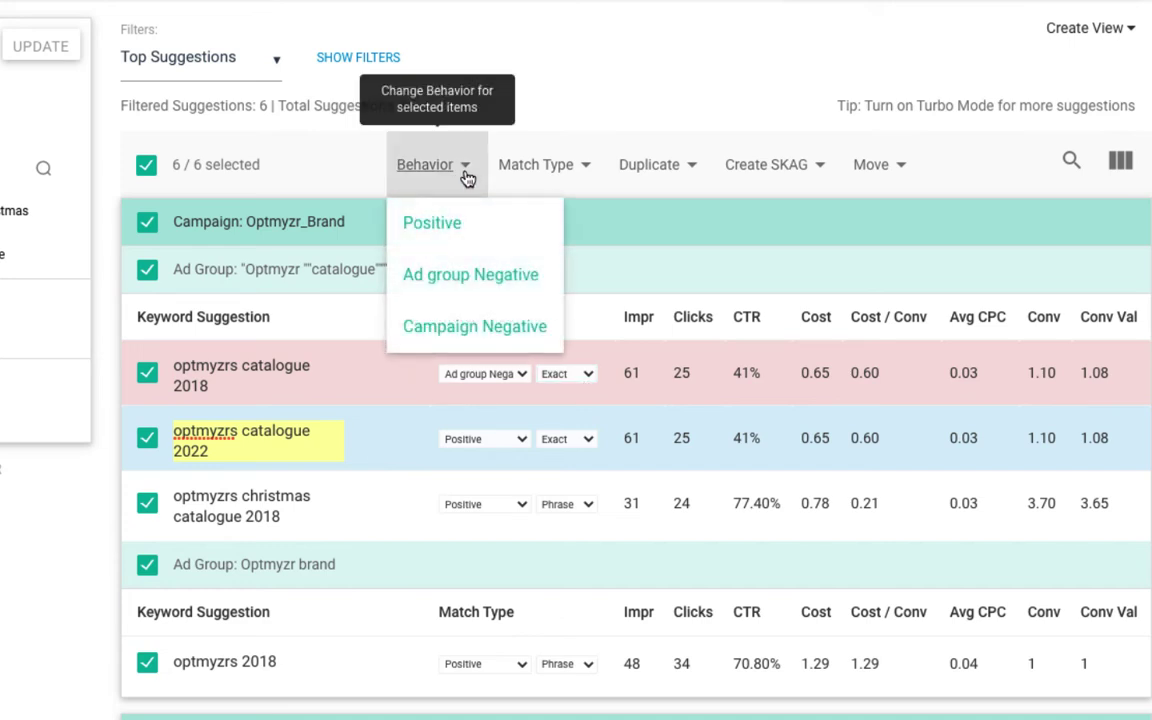
left_click(447, 225)
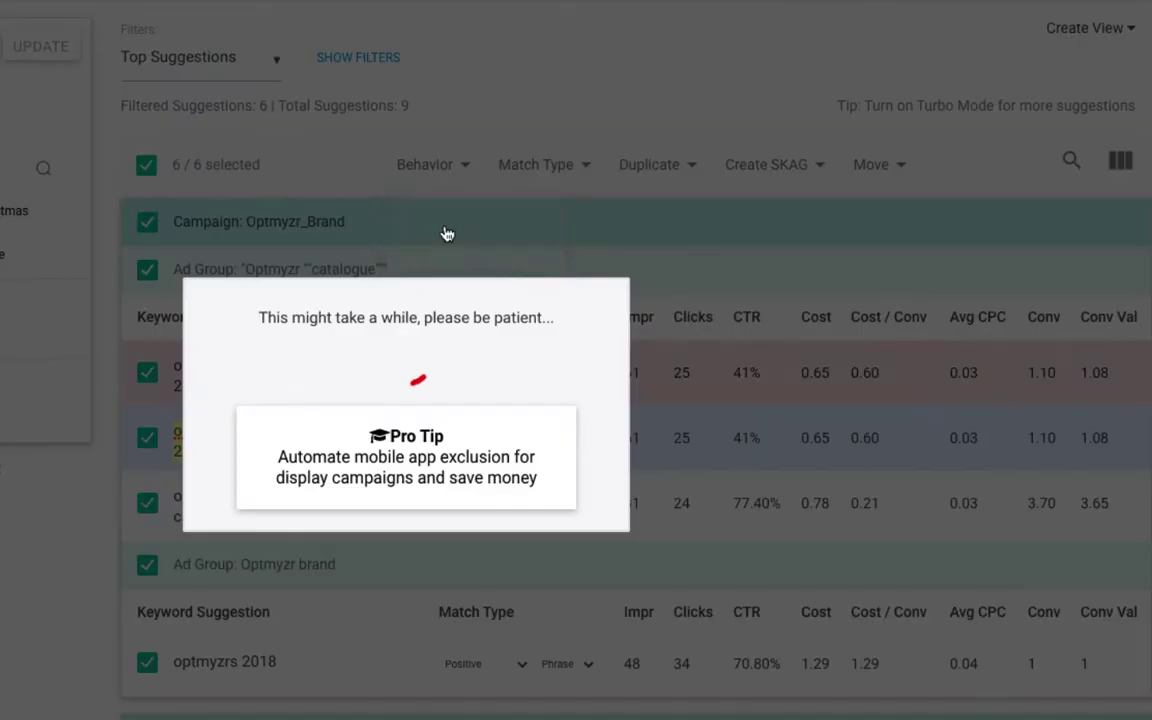
left_click(544, 184)
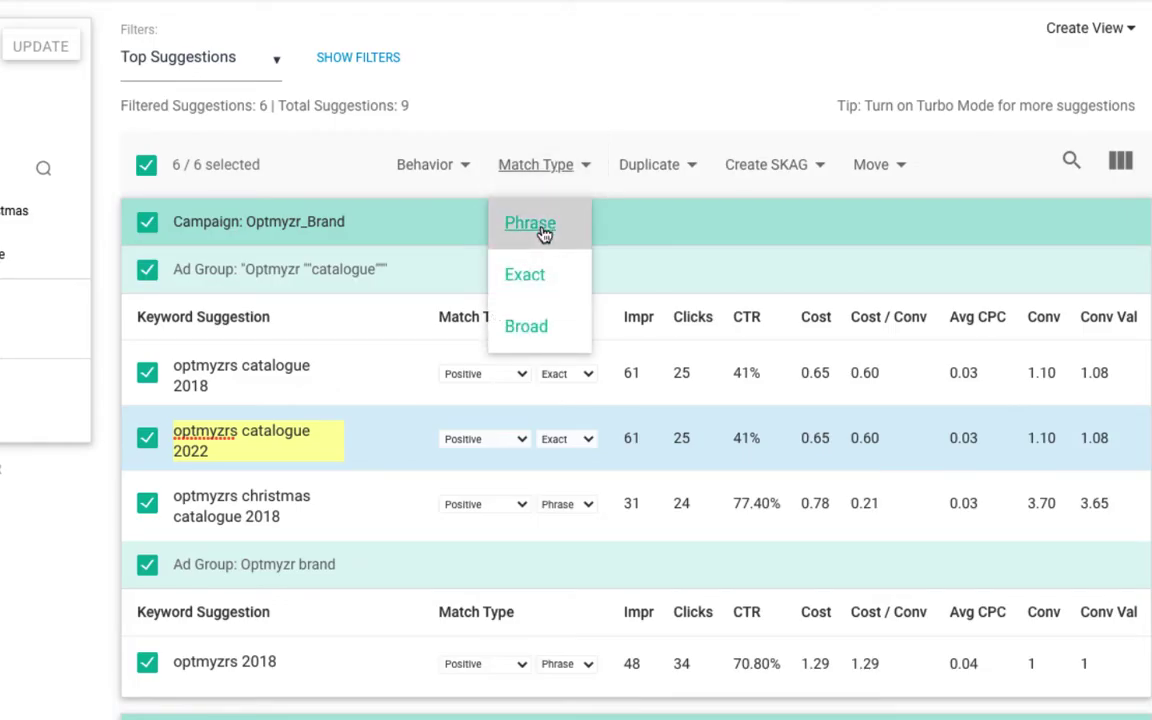
left_click(530, 223)
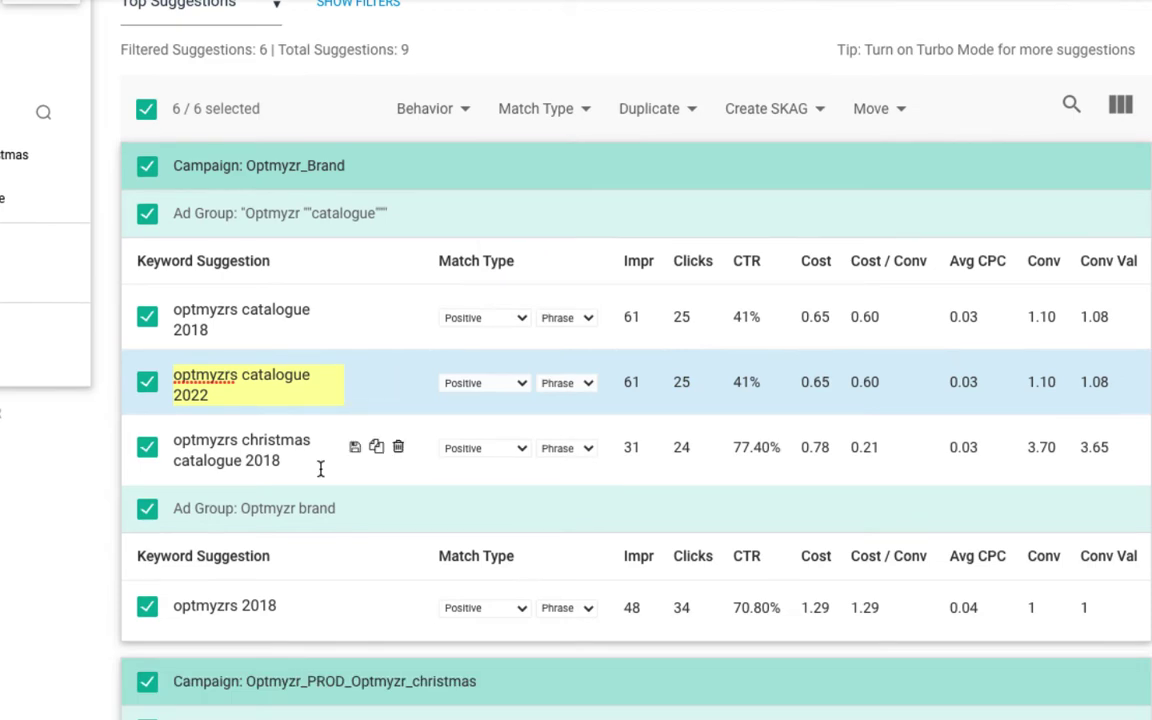
Clear the selection of all suggestions and select only the keyword "optmyzrs christmas catalogue 2018".
scroll(321, 469, "down", 1)
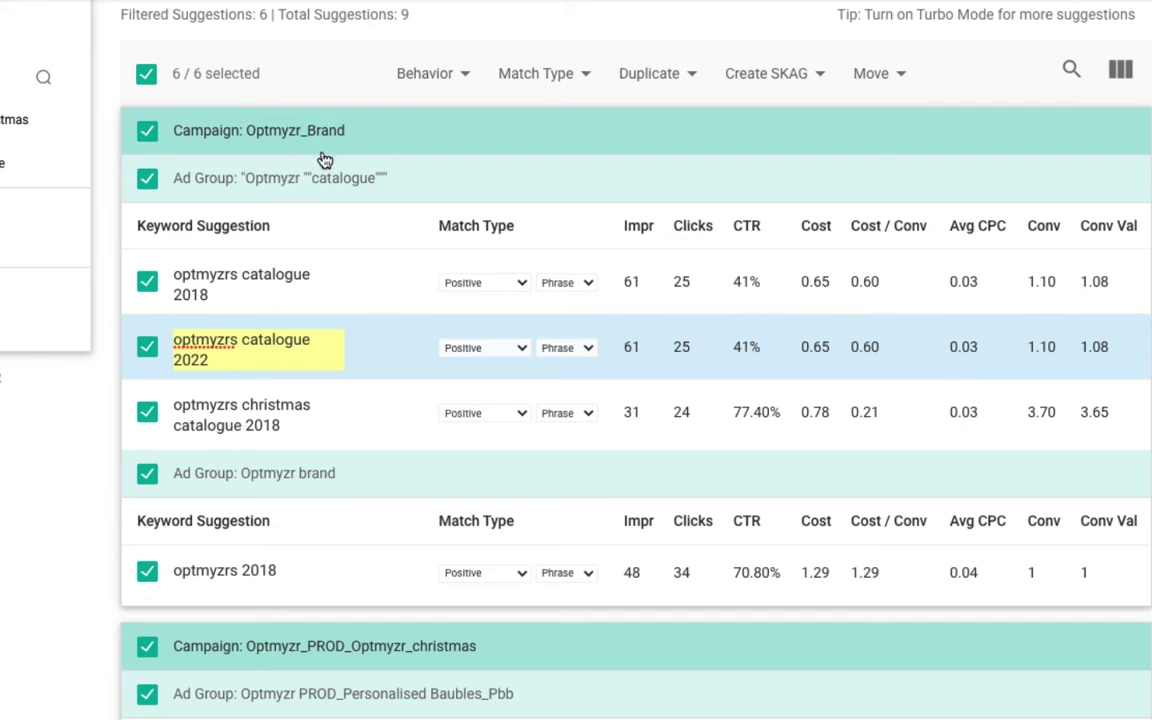
scroll(460, 557, "down", 1)
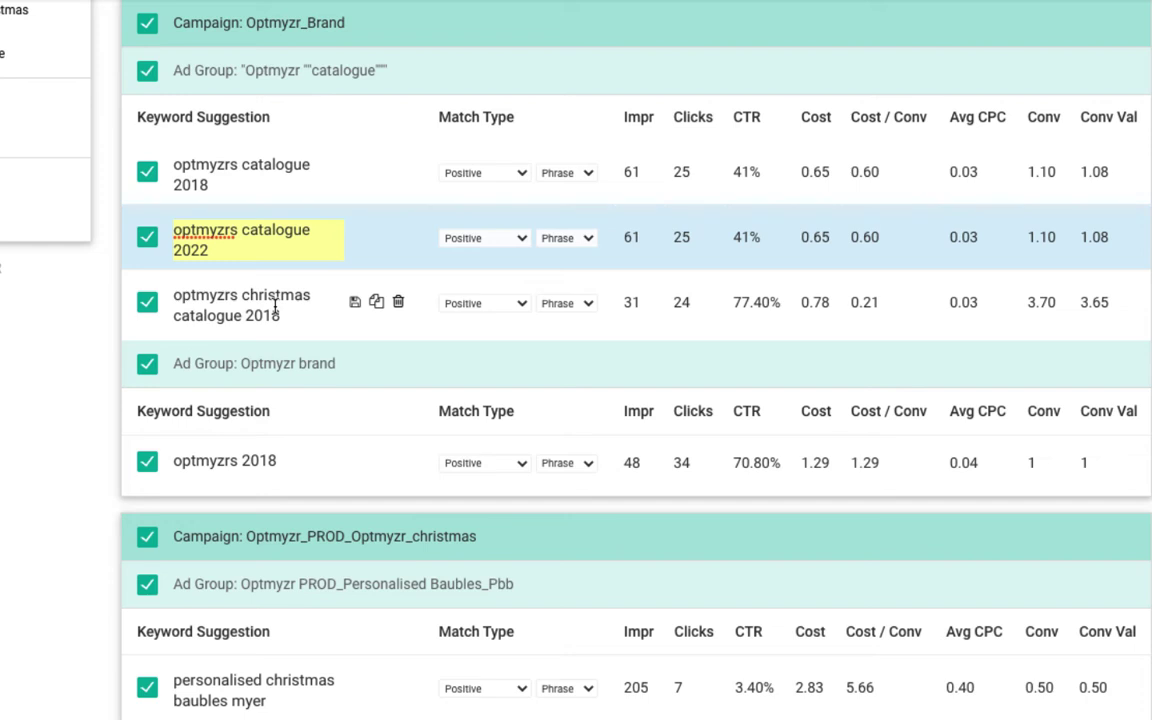
scroll(275, 308, "up", 1)
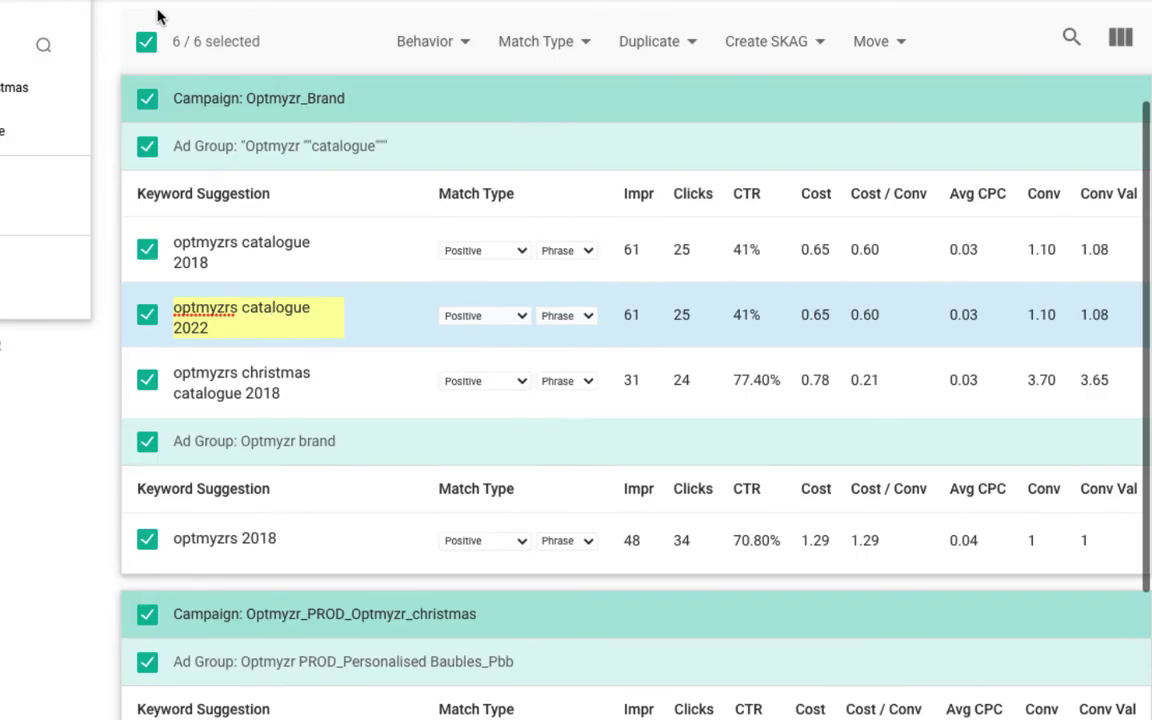
left_click(147, 46)
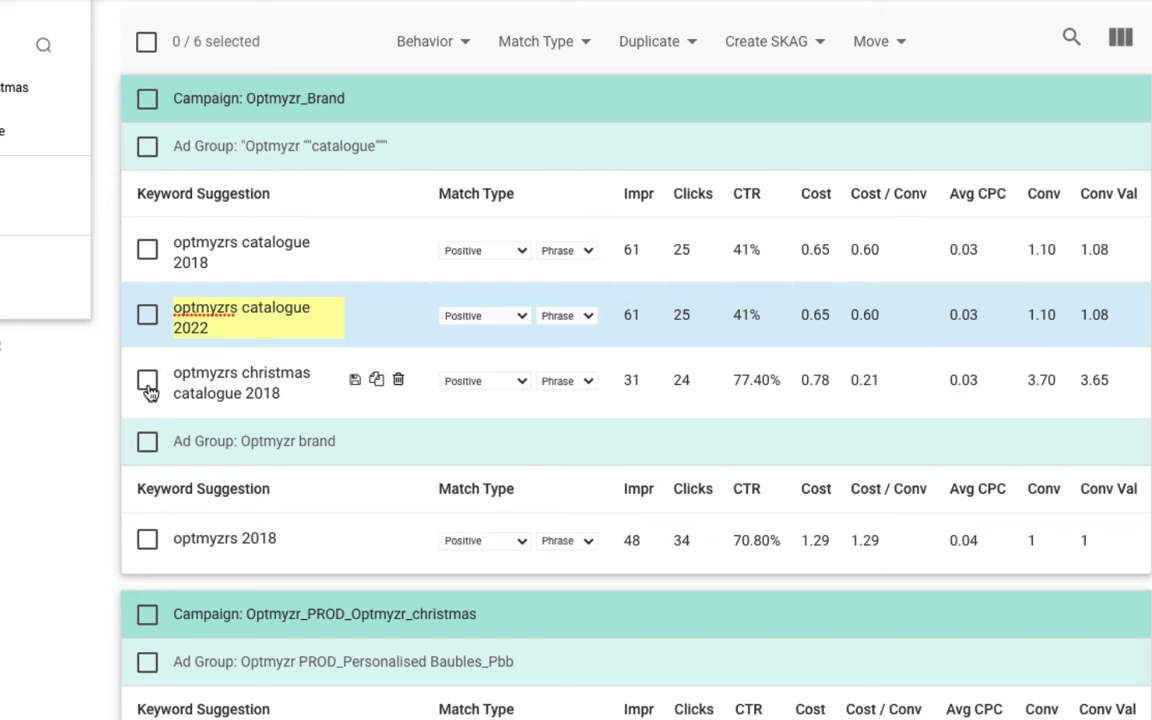
left_click(147, 380)
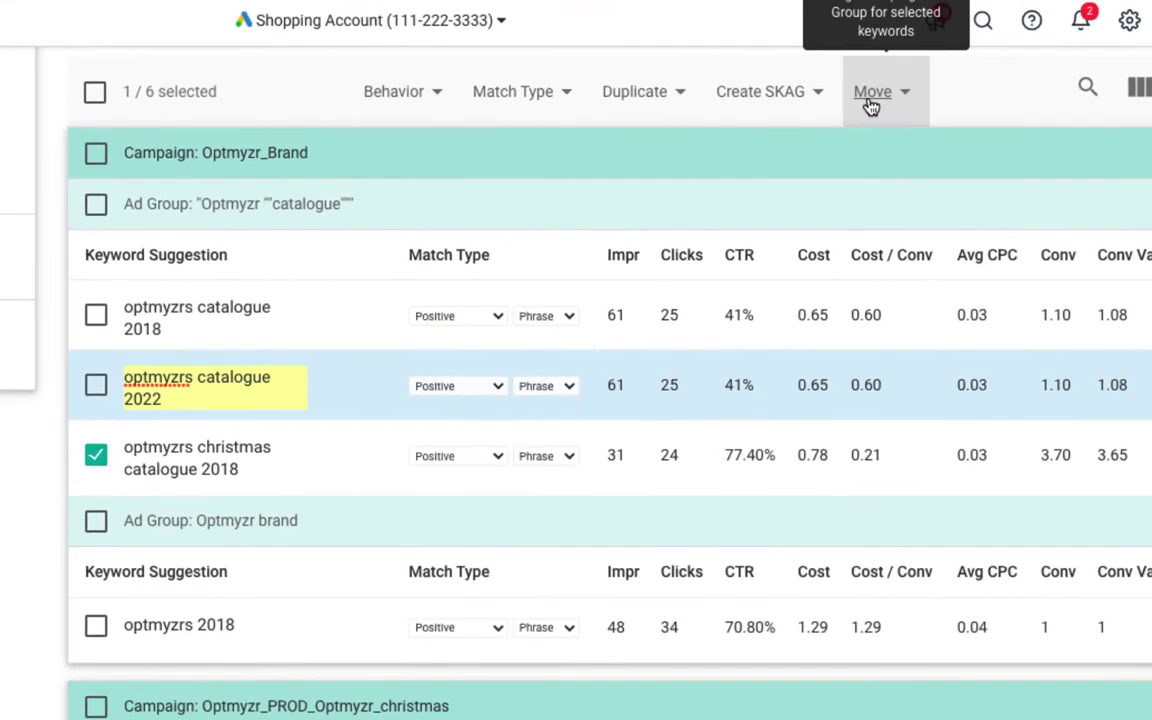
Try to move the selected keyword to the Optmyzr_PROD_Optmyzr_christmas campaign, view its ad group options, and dismiss the move.
left_click(866, 62)
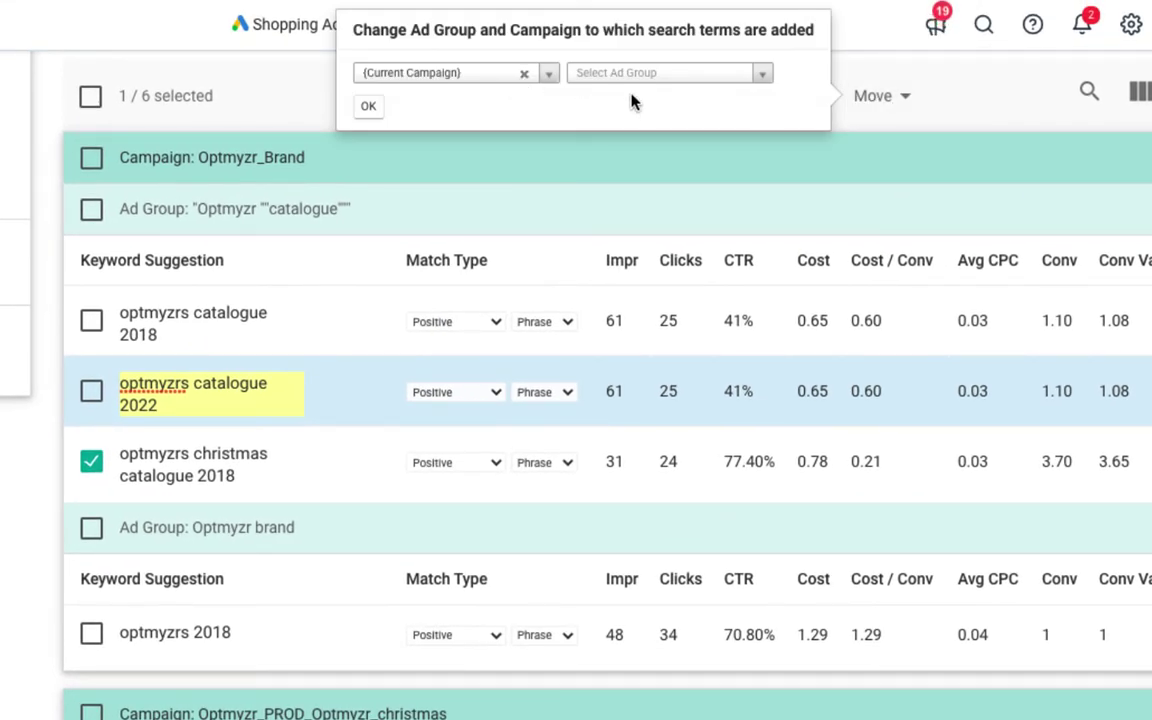
left_click(548, 73)
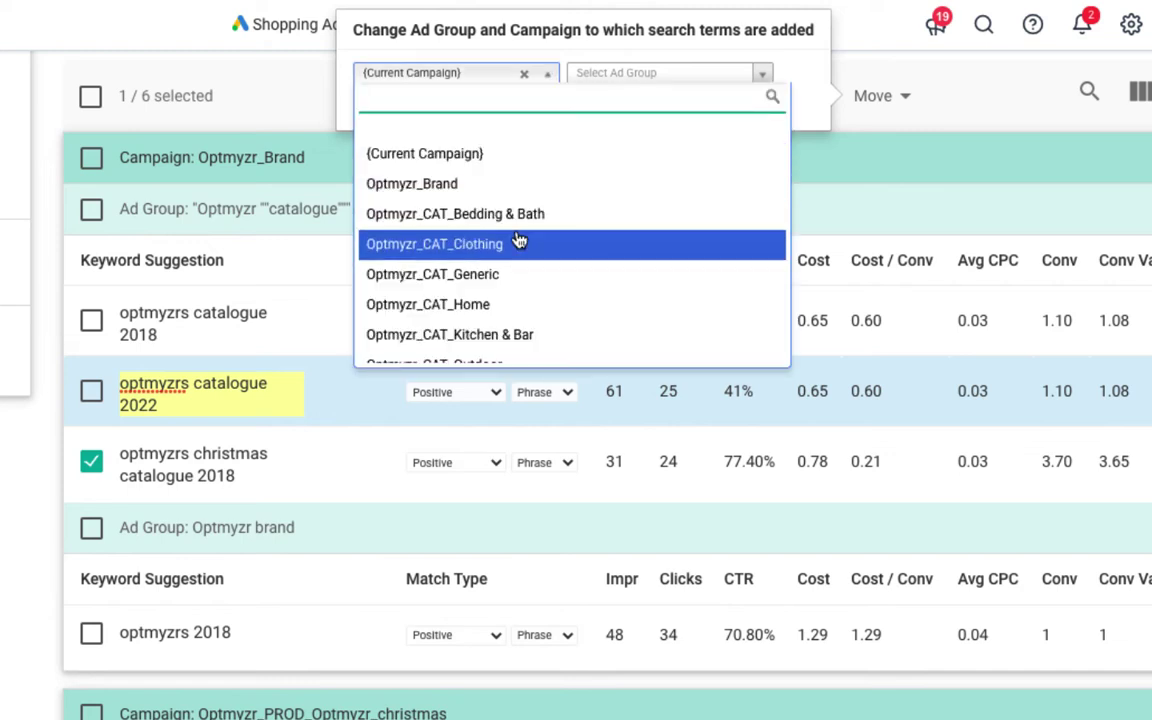
scroll(519, 241, "down", 6)
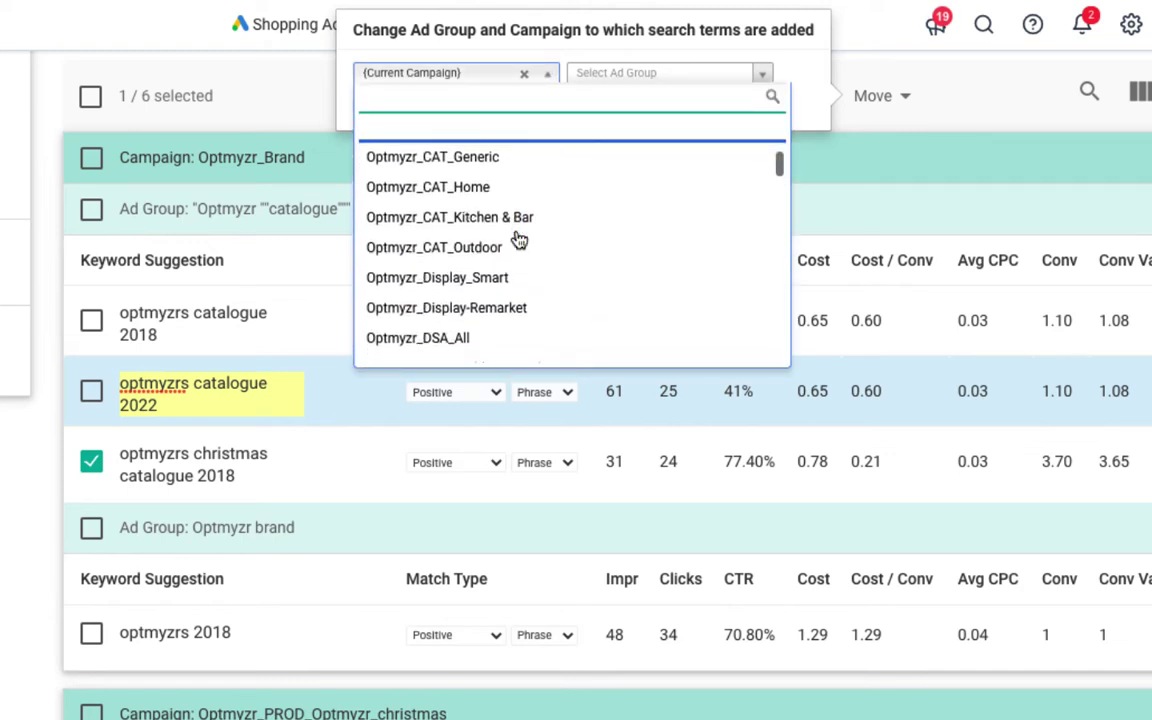
scroll(519, 239, "down", 4)
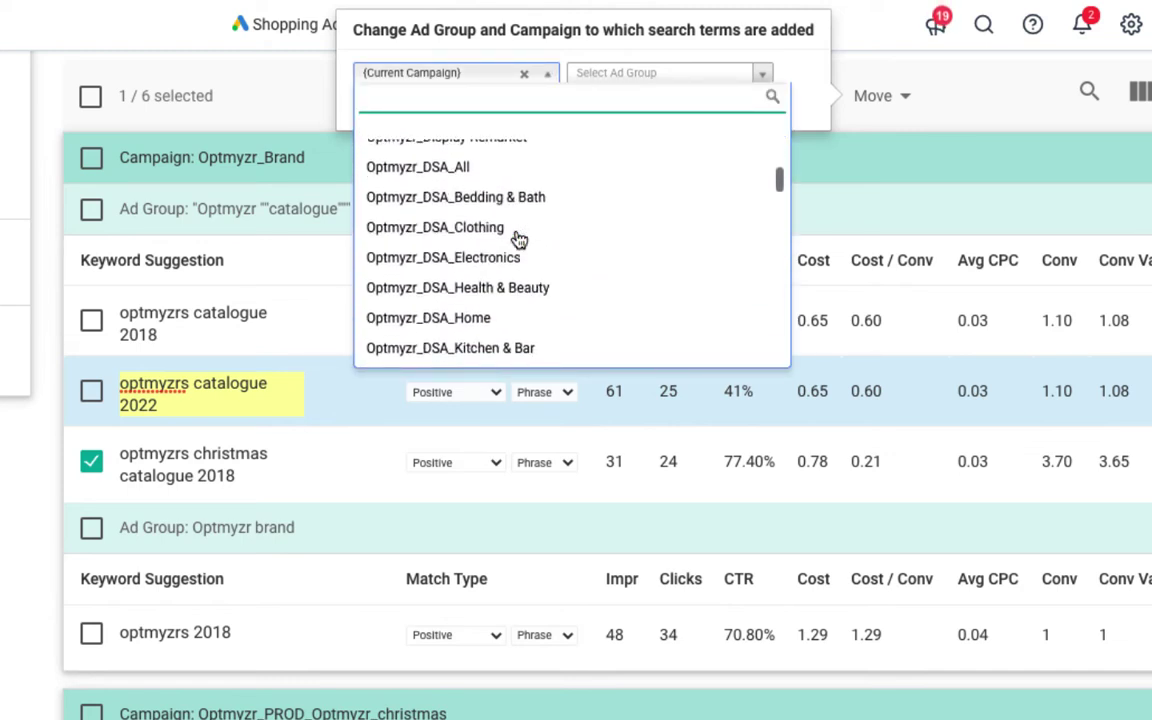
left_click(560, 356)
left_click(663, 80)
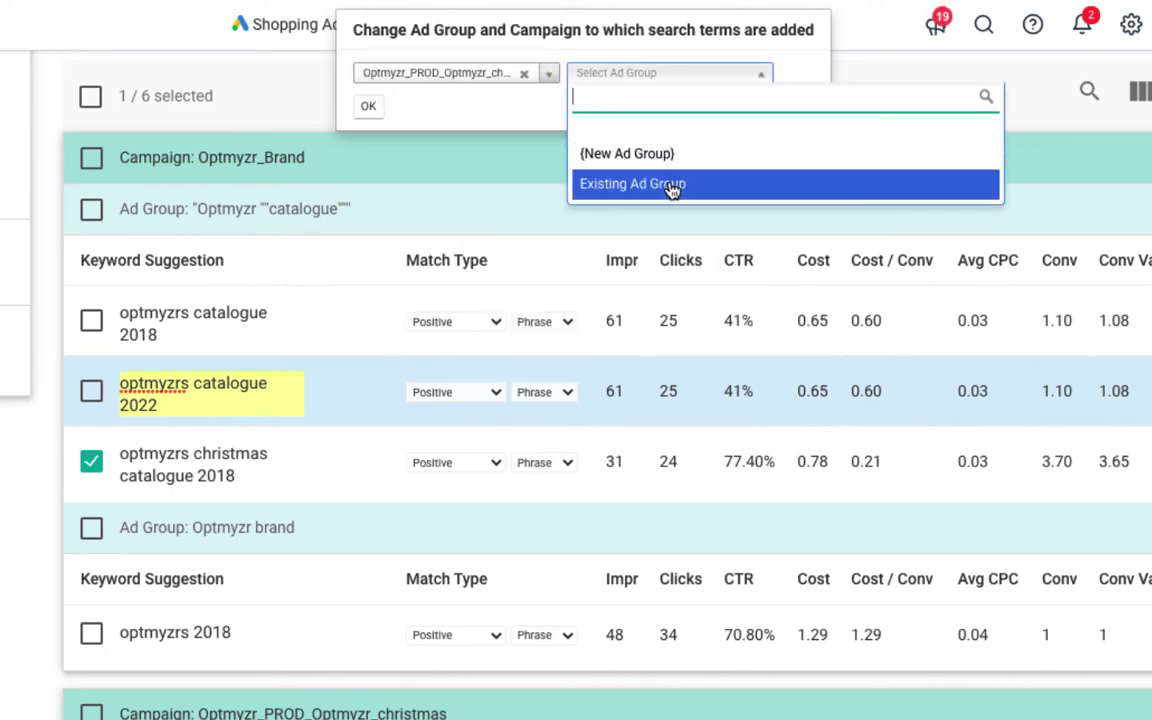
left_click(890, 47)
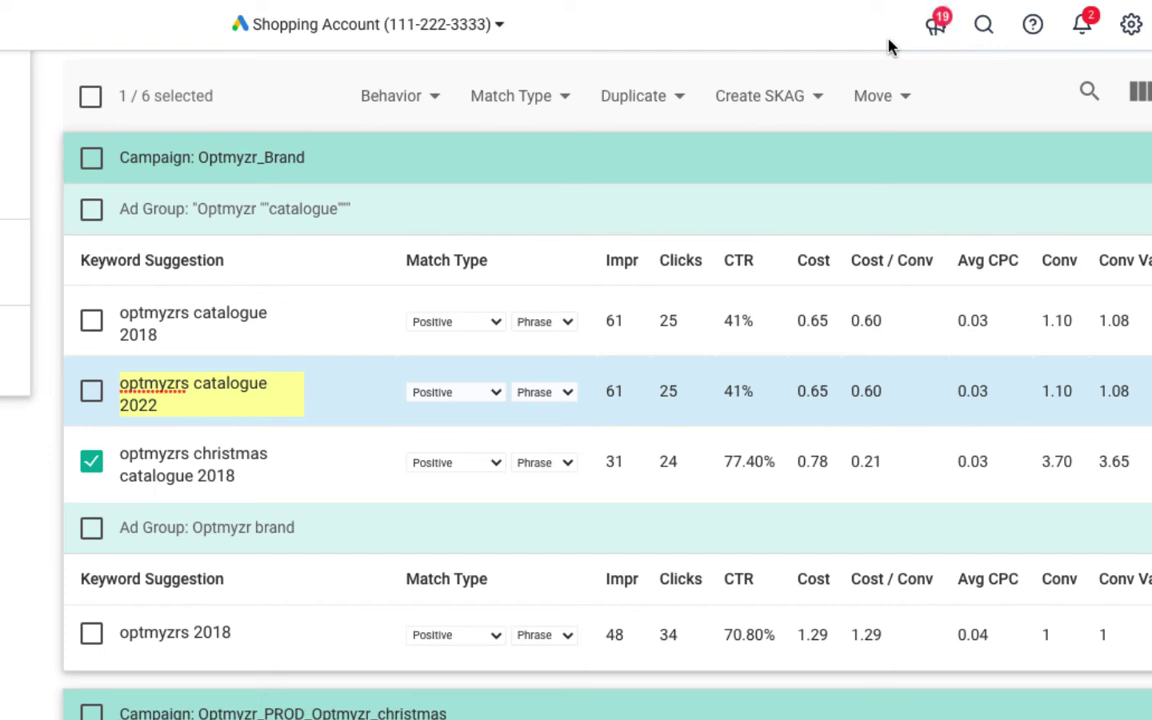
Create a single keyword ad group for the selected keyword in the current campaign, using the name template "SKAG - {keyword}-{matchtype}".
left_click(755, 117)
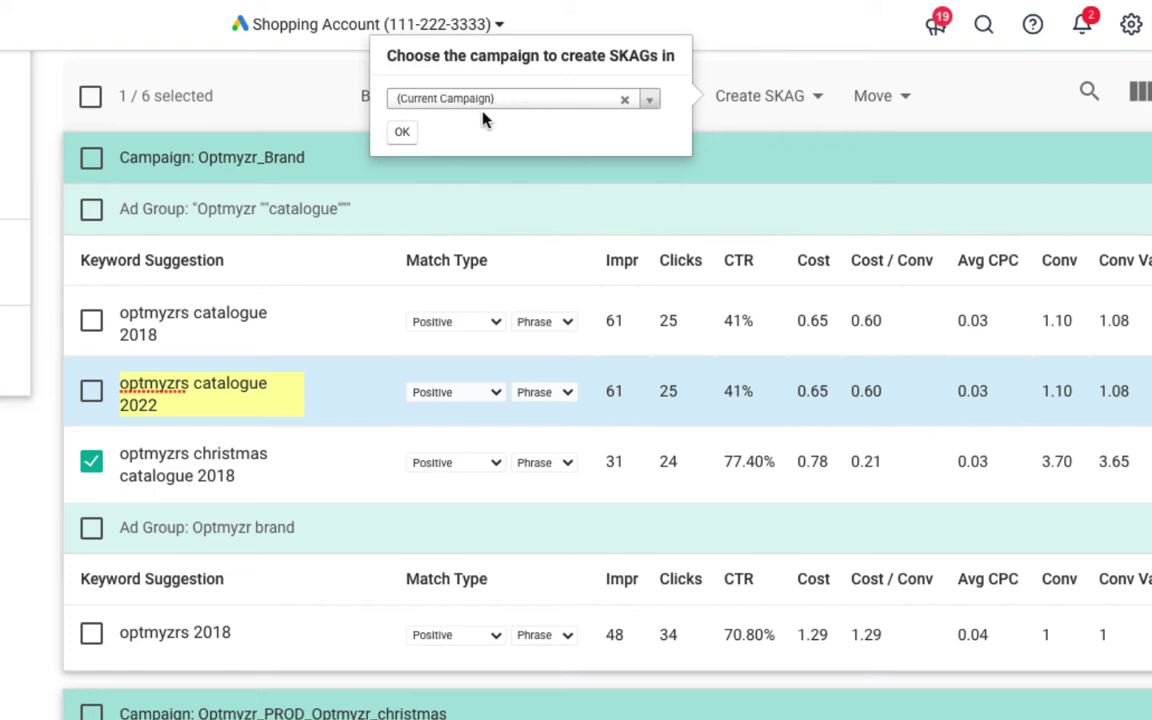
left_click(402, 132)
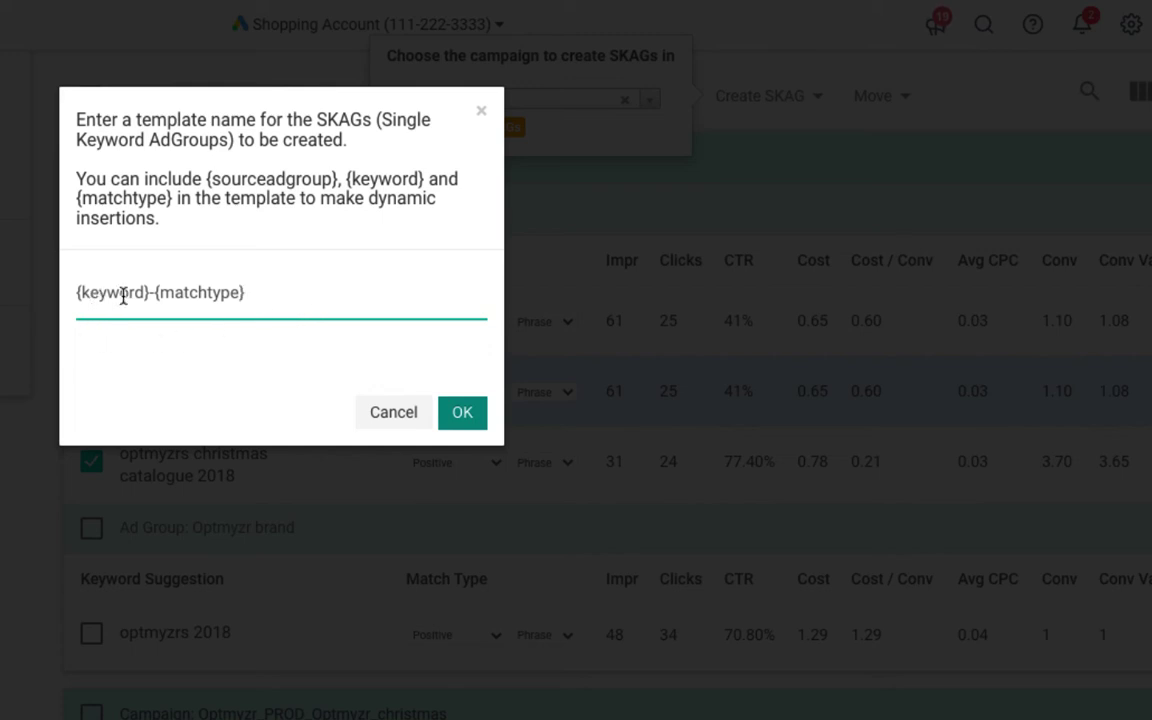
left_click(76, 296)
type("SKAG ")
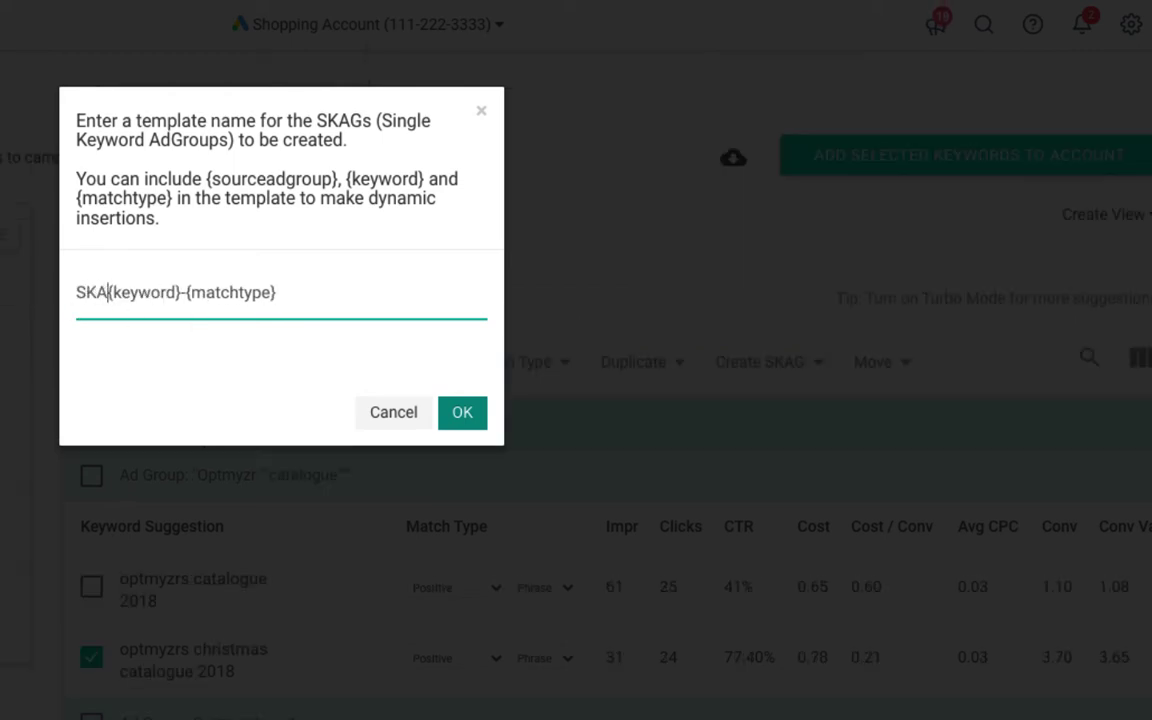
type("-")
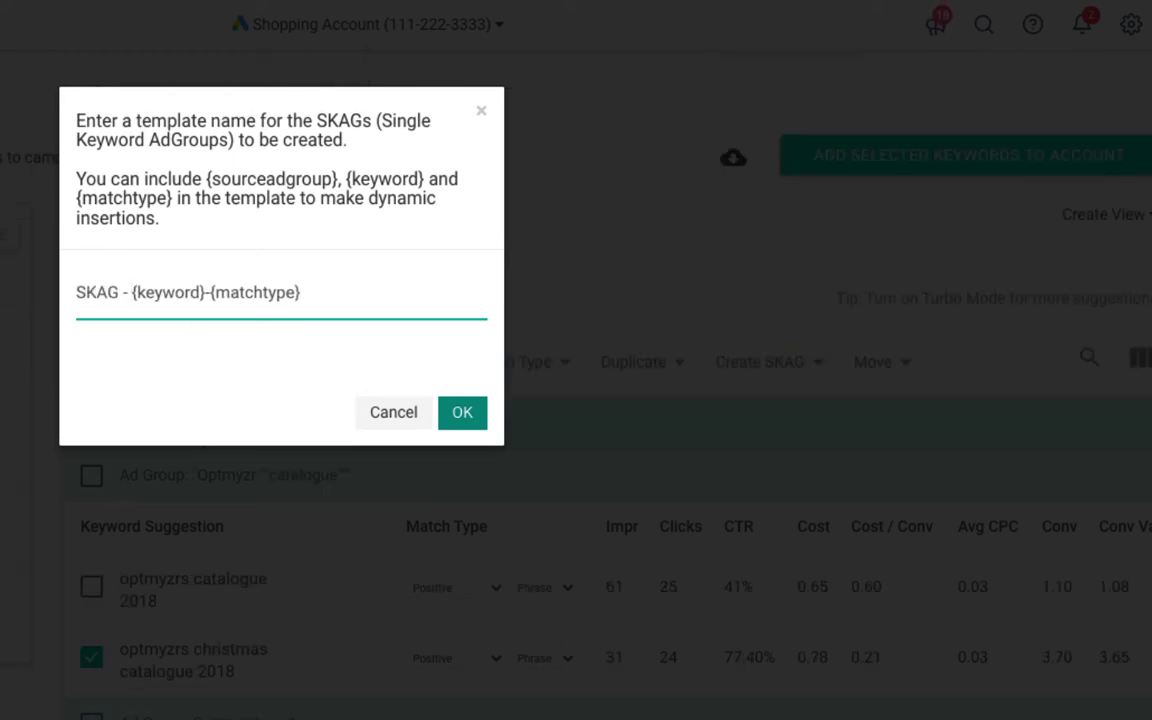
left_click(455, 422)
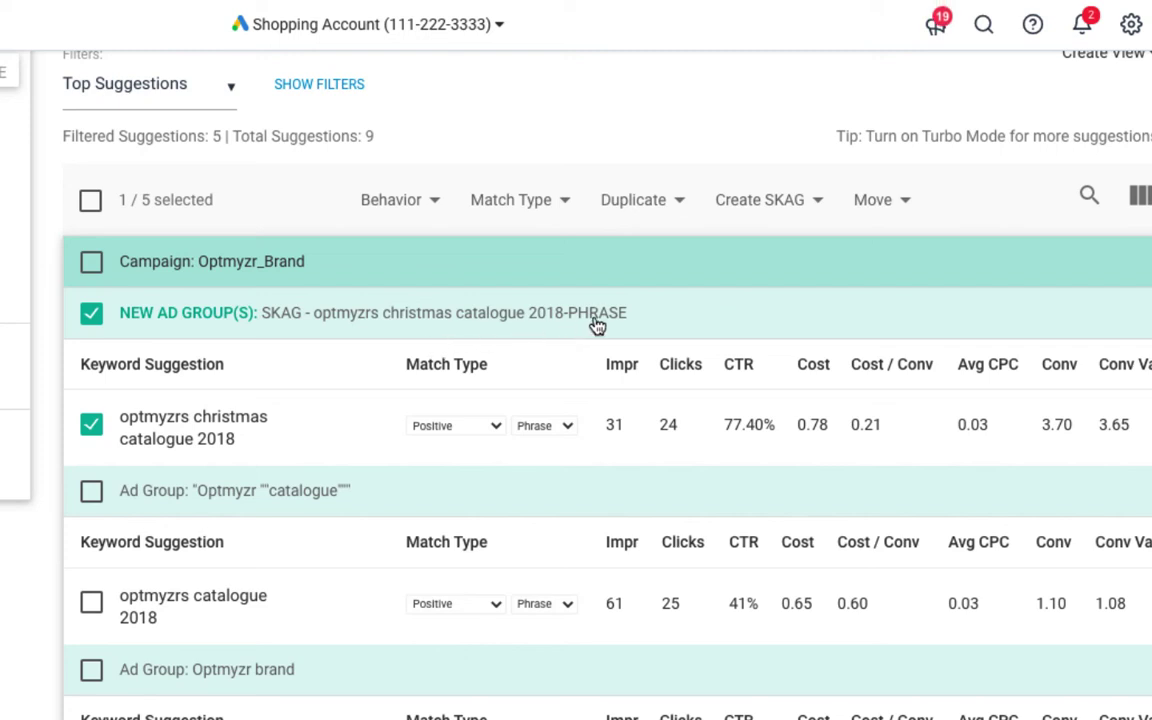
Turn on Turbo Mode to fetch more keyword suggestions.
scroll(623, 438, "up", 1)
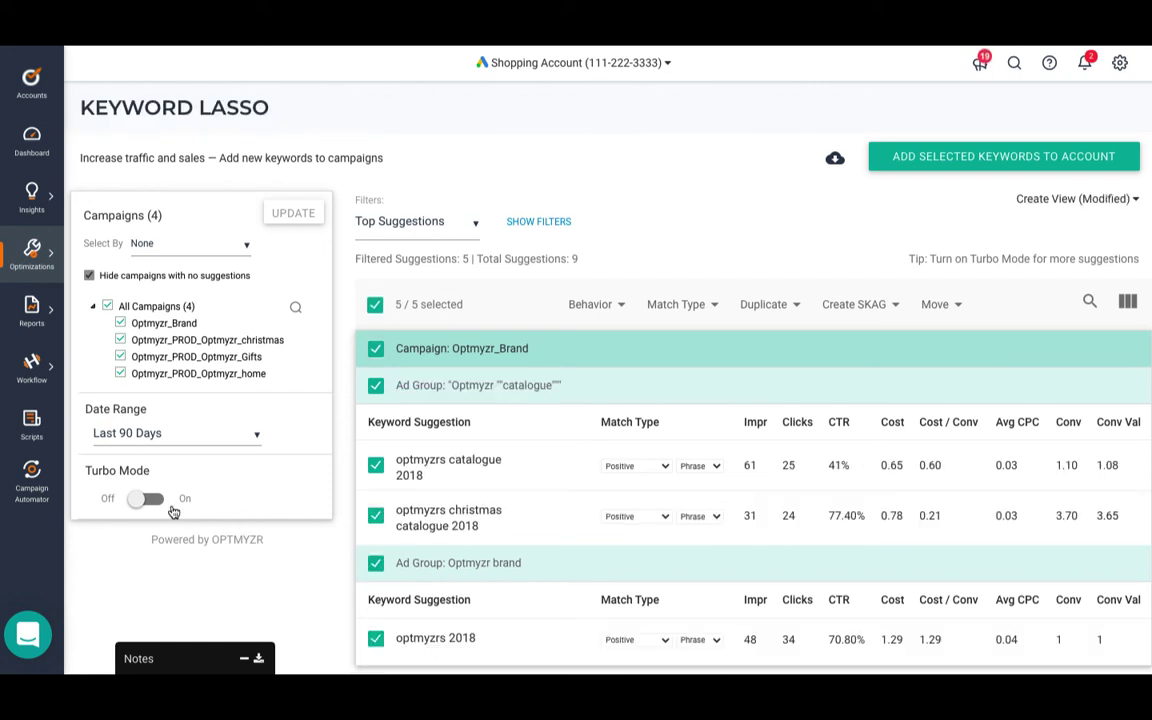
left_click(158, 500)
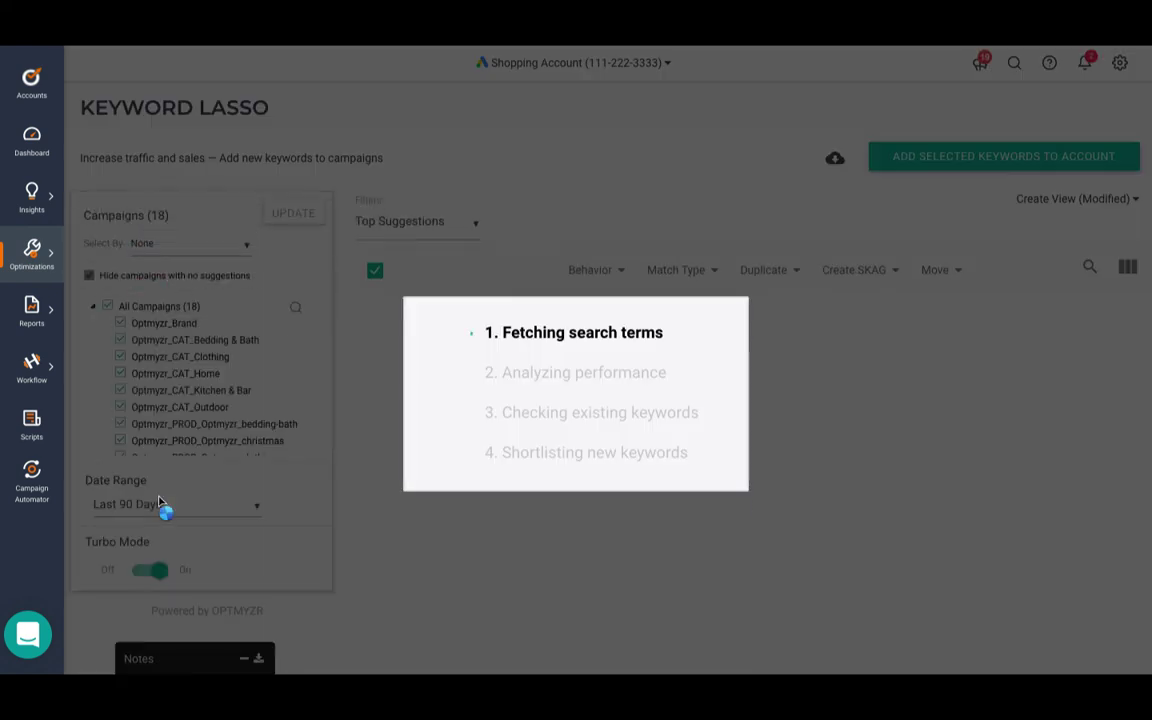